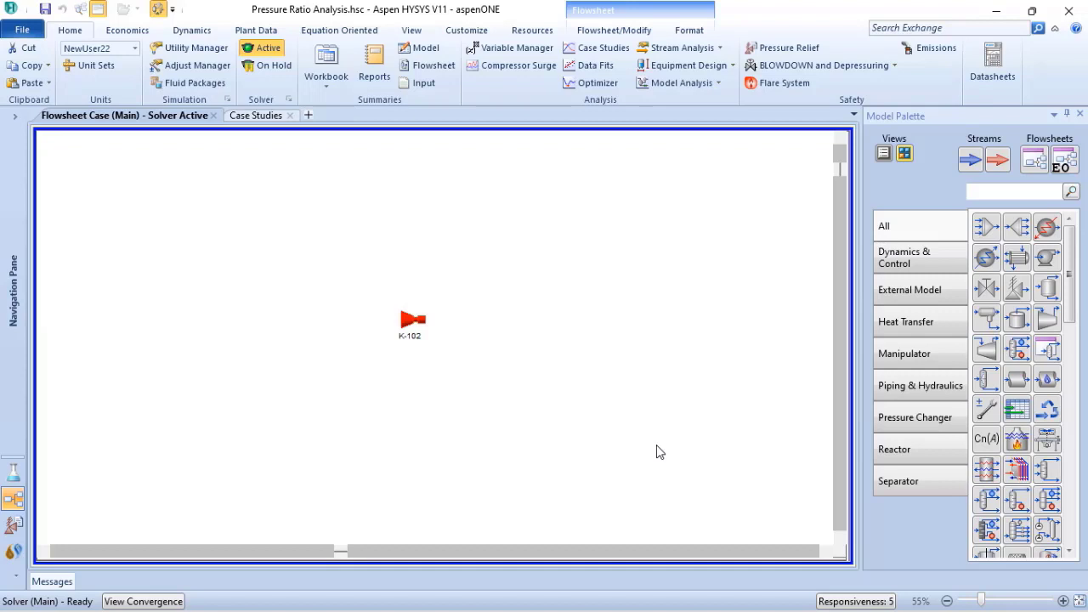
Place compressors K-103 and K-104 side by side to the right of K-102
mouse_move(405, 332)
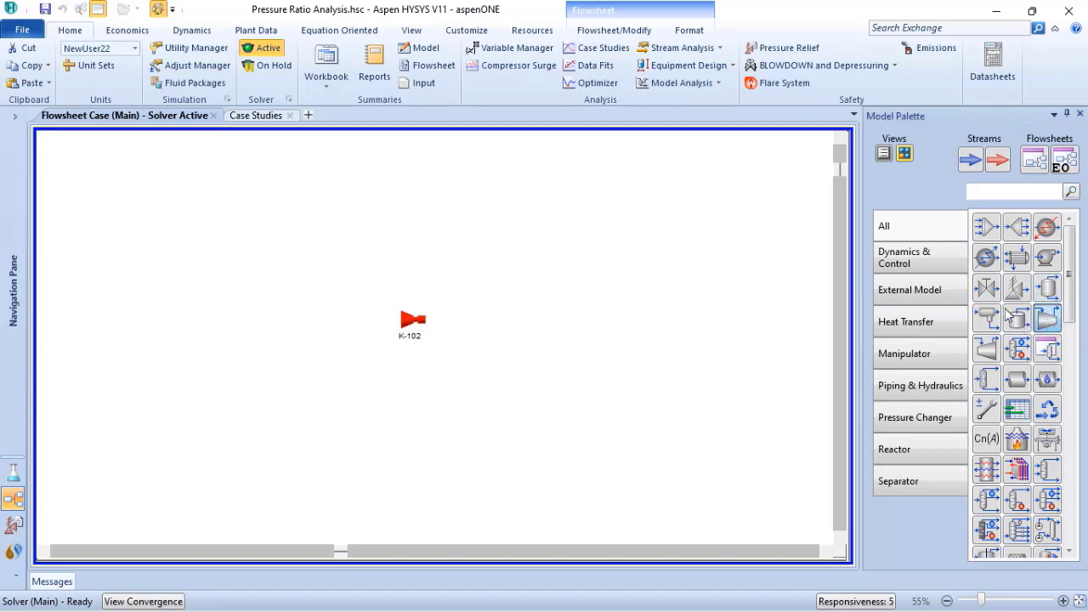
left_click(509, 337)
left_click(1047, 318)
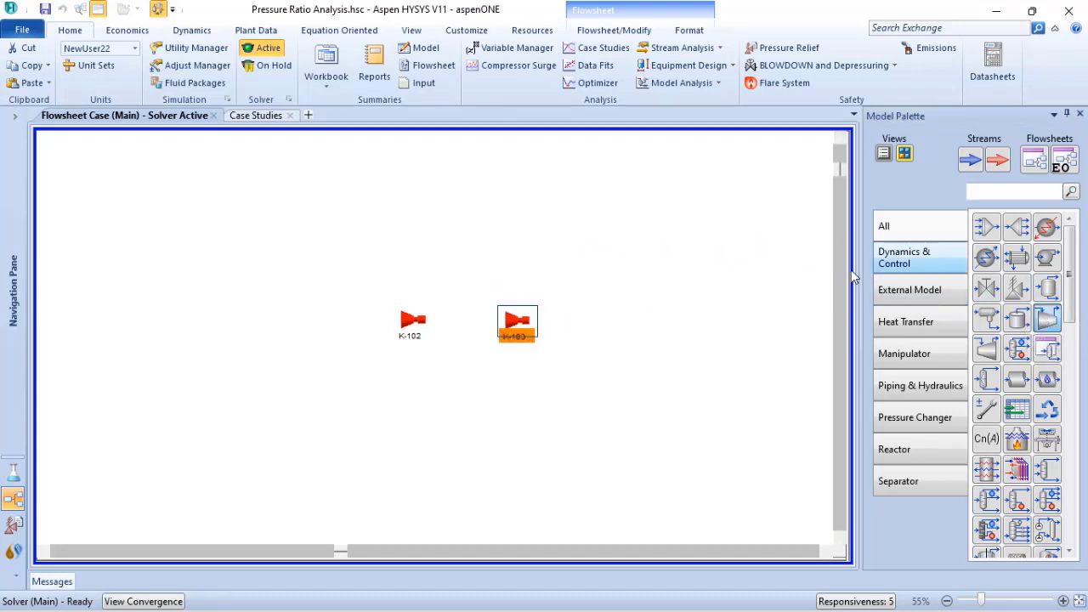
left_click(604, 339)
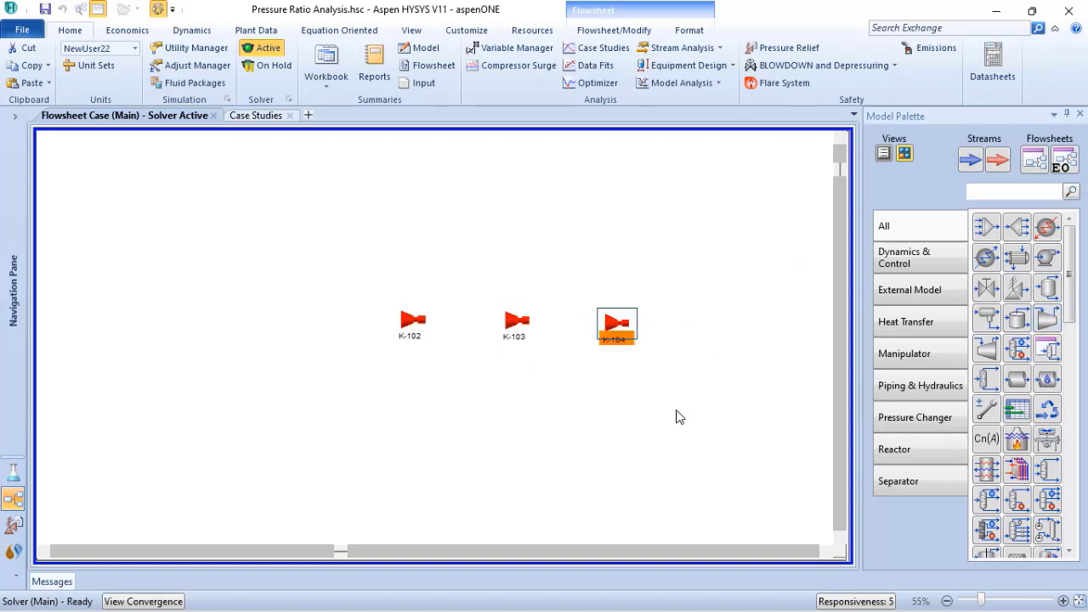
left_click(600, 442)
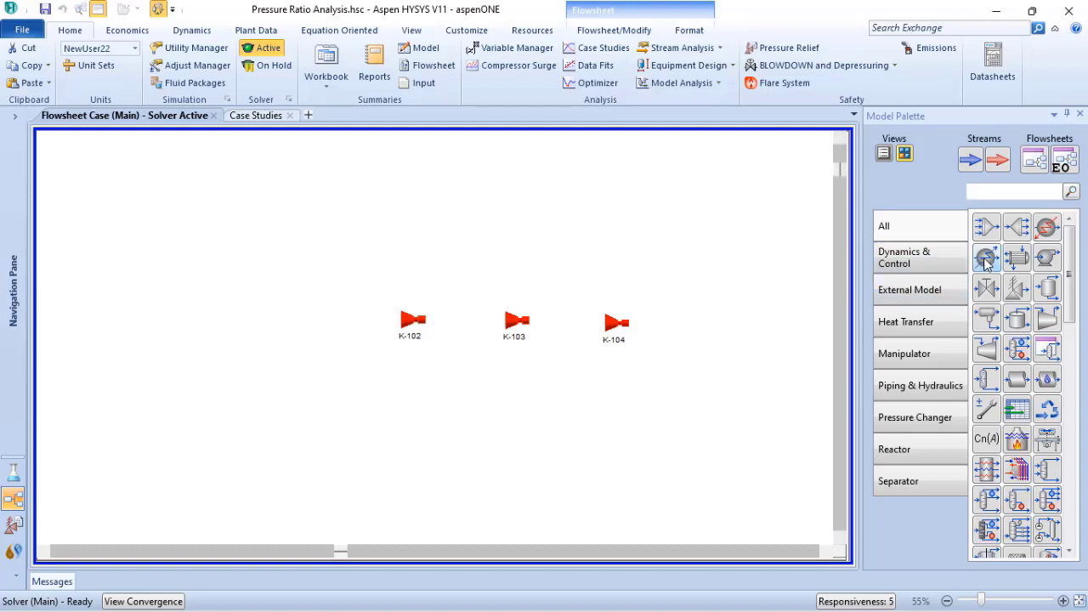
Add cooler E-102 above the compressors and shift it slightly left
left_click_drag(985, 264, 455, 287)
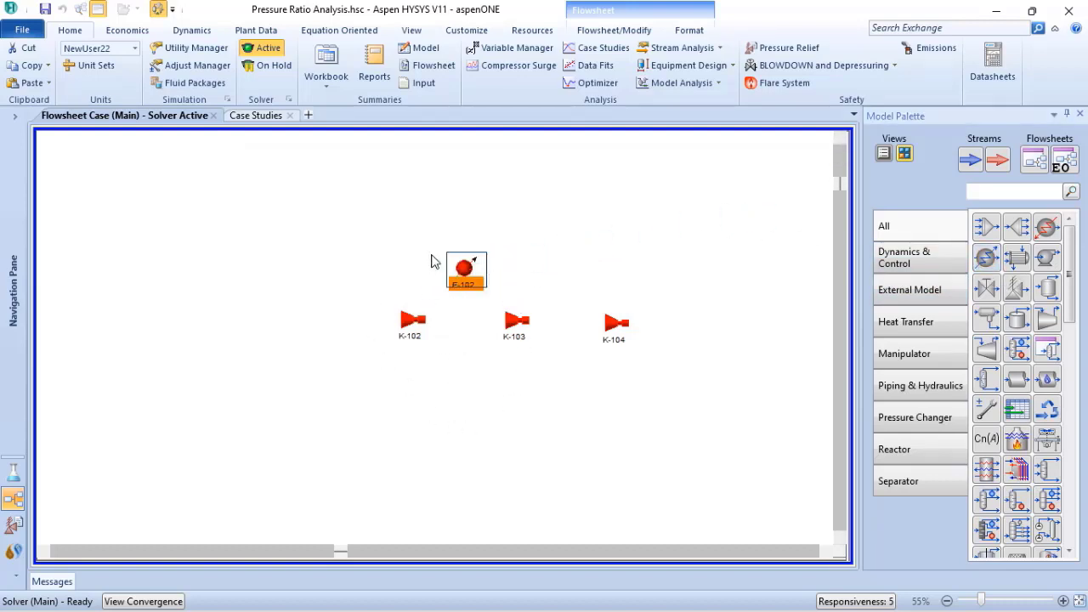
left_click(474, 451)
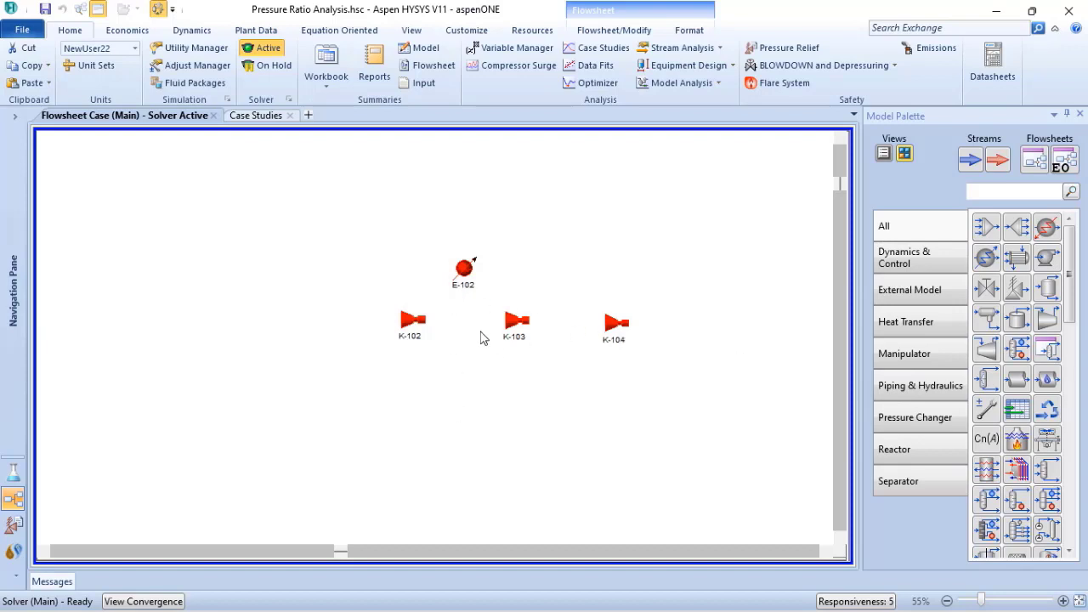
left_click_drag(464, 270, 440, 272)
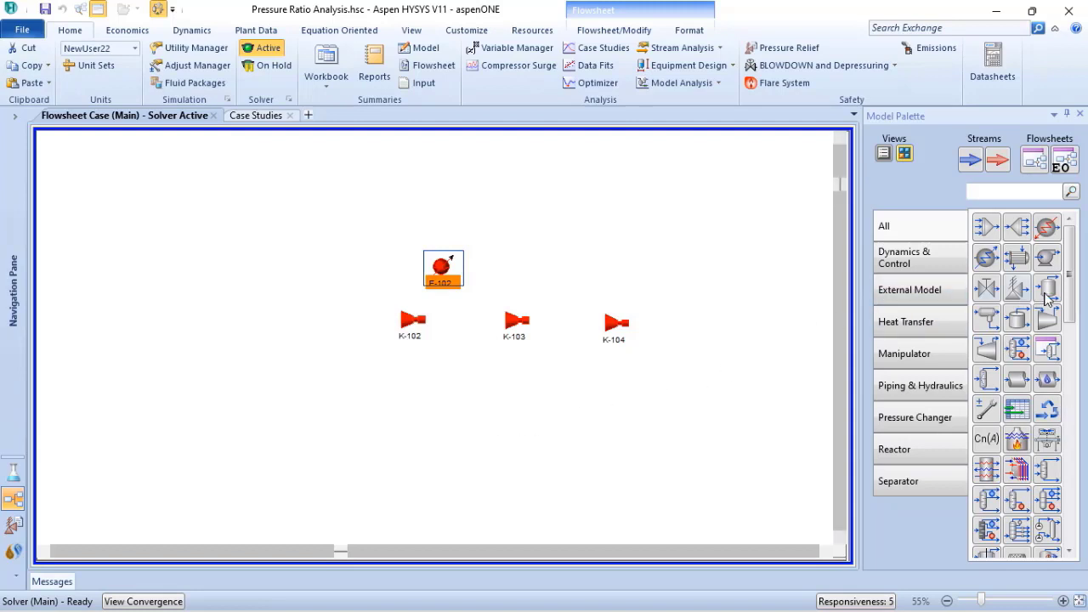
Add separator V-100 next to cooler E-102
left_click_drag(1049, 293, 551, 331)
left_click(556, 403)
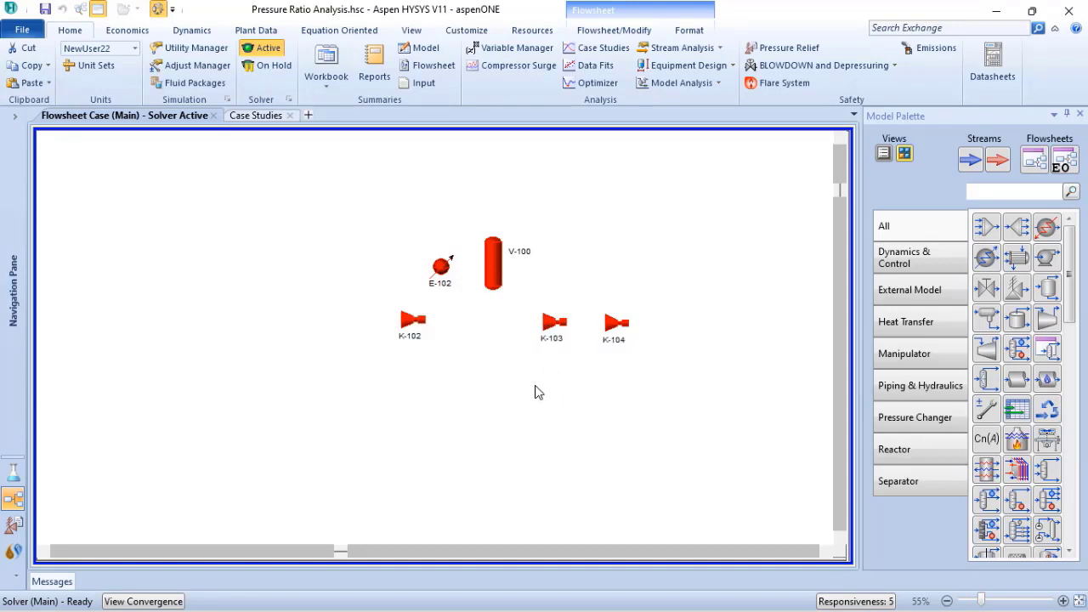
mouse_move(547, 319)
mouse_move(614, 327)
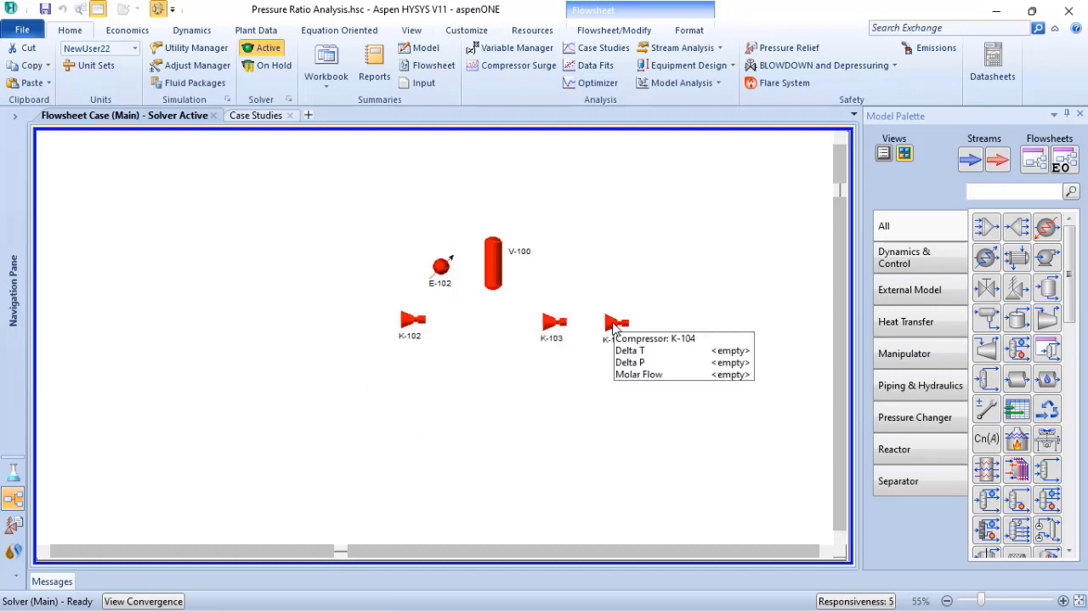
Connect K-102 to inlet 'in', outlet '1' and energy stream 'Qcp', then review its parameters and worksheet
double_click(410, 321)
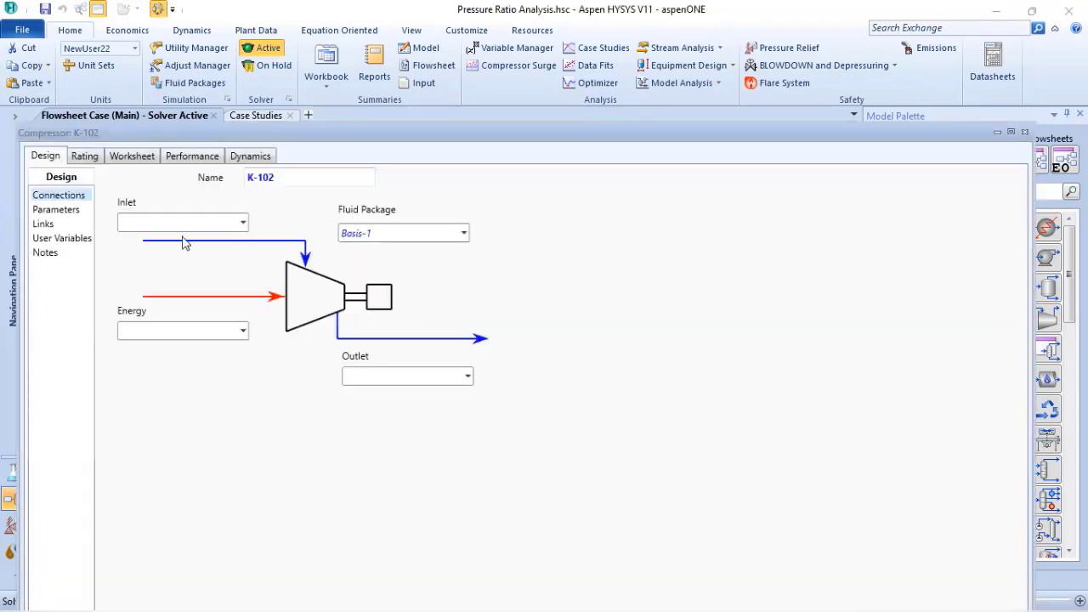
left_click(176, 223)
type("in")
left_click(380, 377)
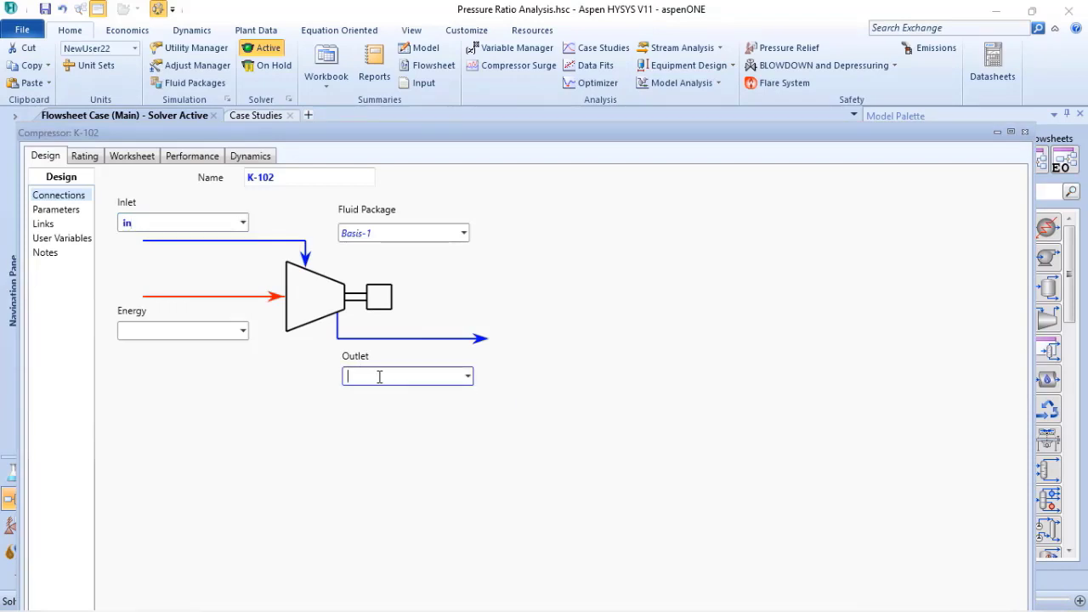
type("1")
left_click(153, 332)
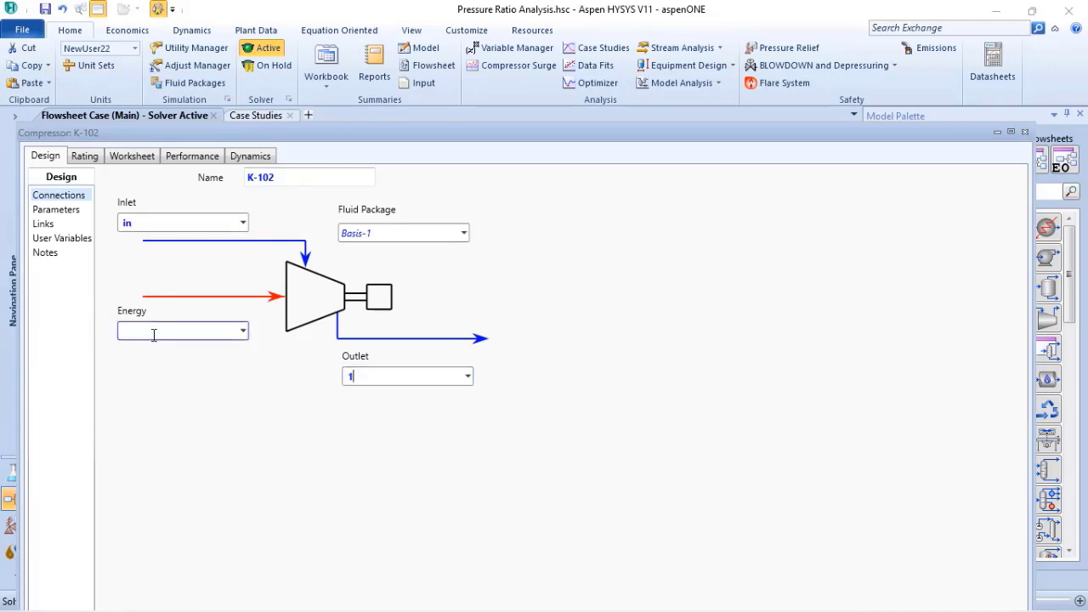
type("Qcp")
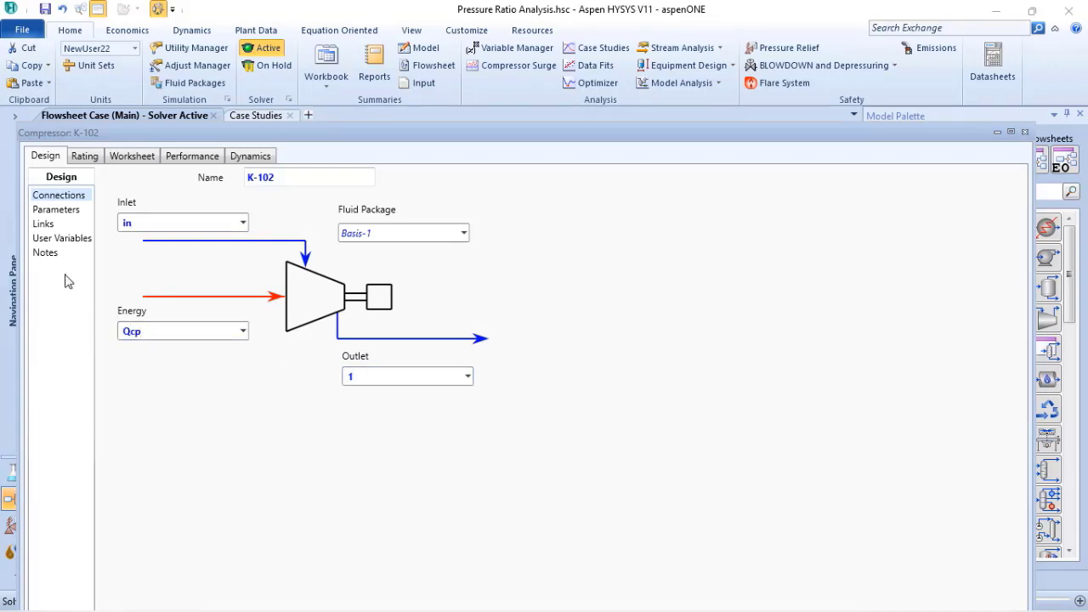
left_click(64, 209)
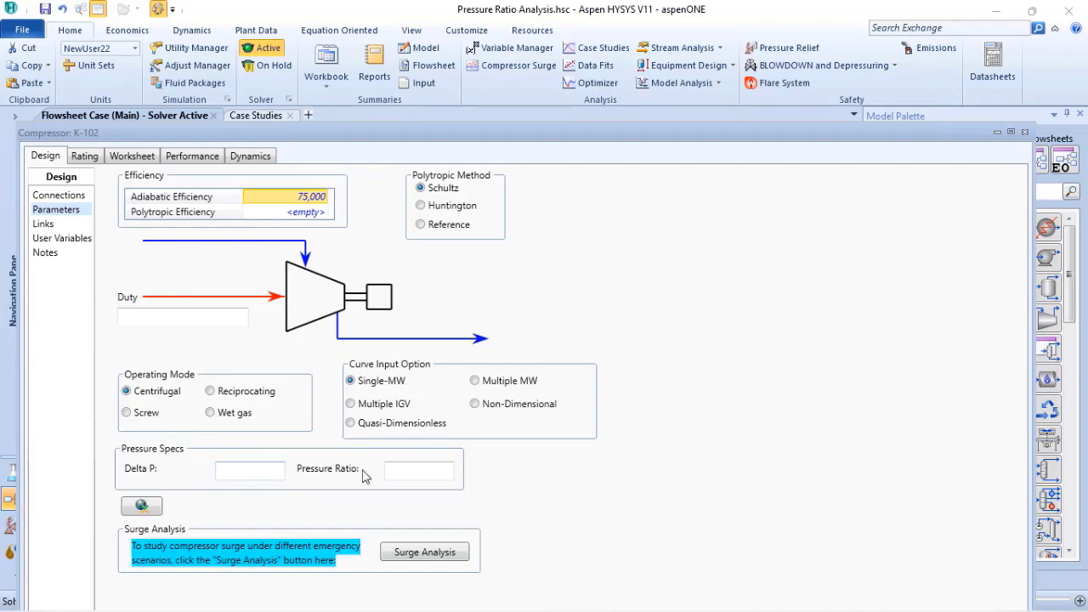
left_click(134, 158)
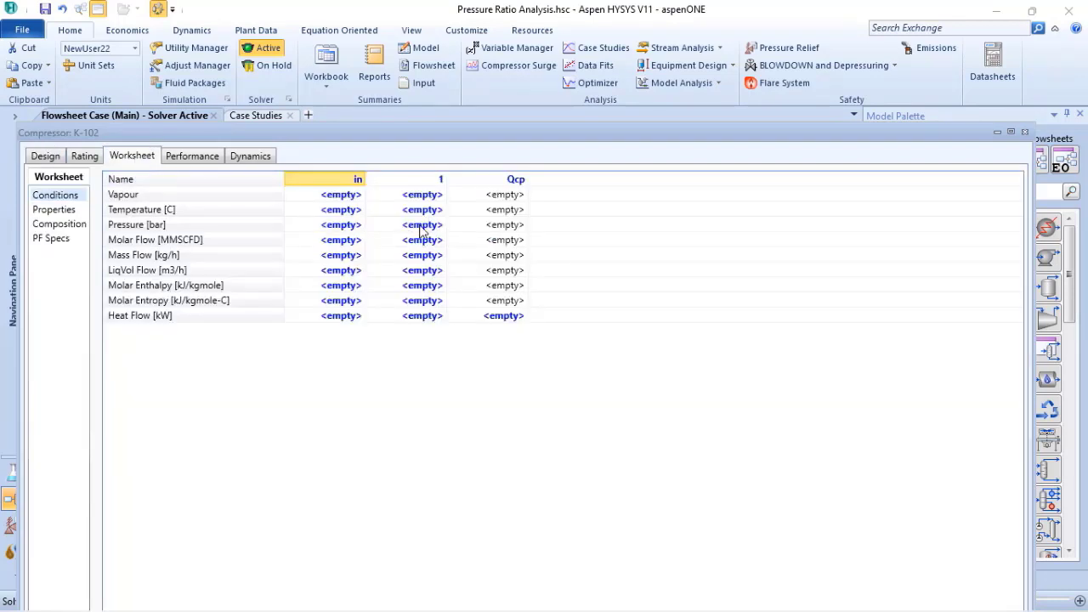
key("ctrl+F4")
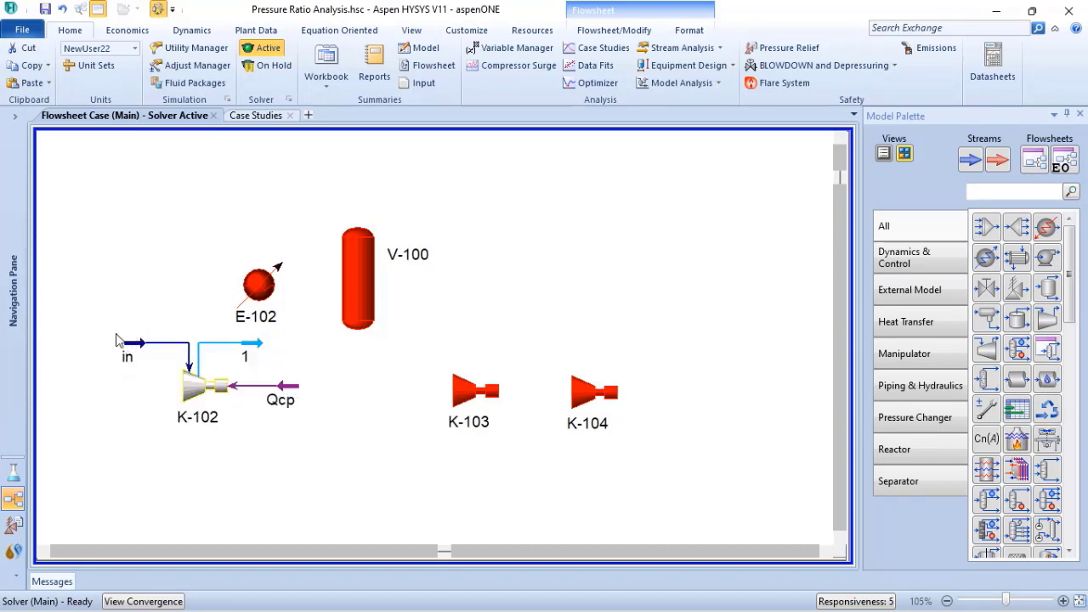
Set stream 1's pressure to 15 bar so K-102's outlet solves at 170.3 °C
mouse_move(138, 349)
left_click(259, 349)
double_click(259, 349)
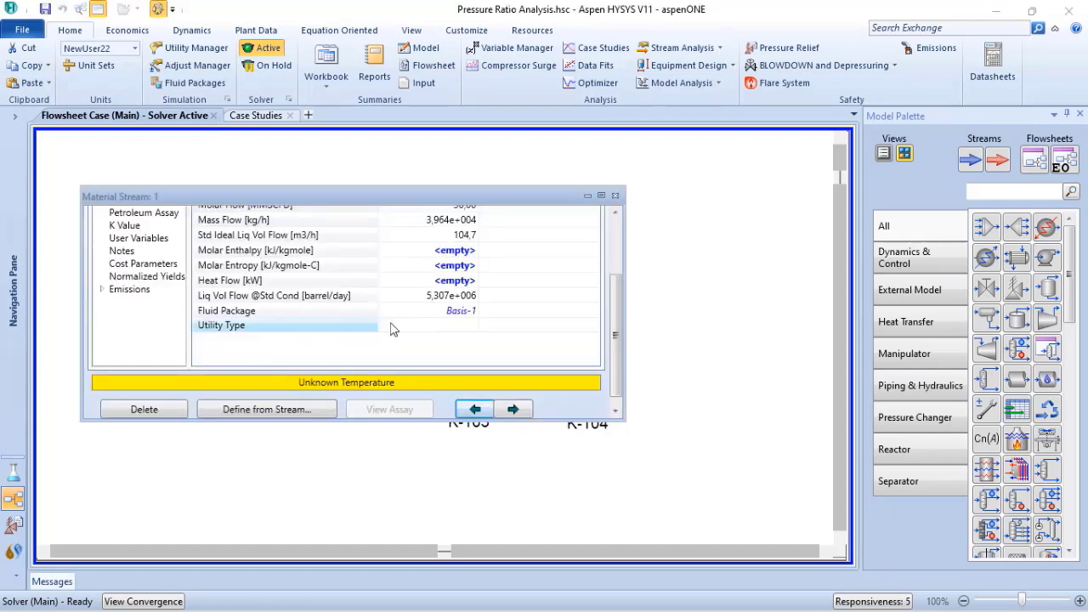
scroll(618, 300, "up", 5)
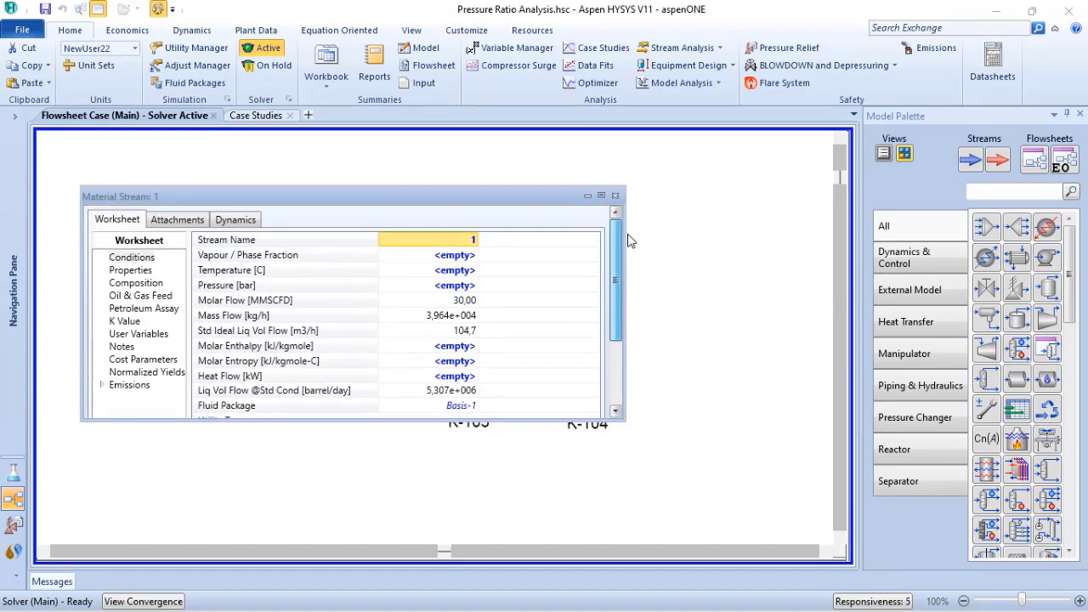
left_click(442, 290)
type("15")
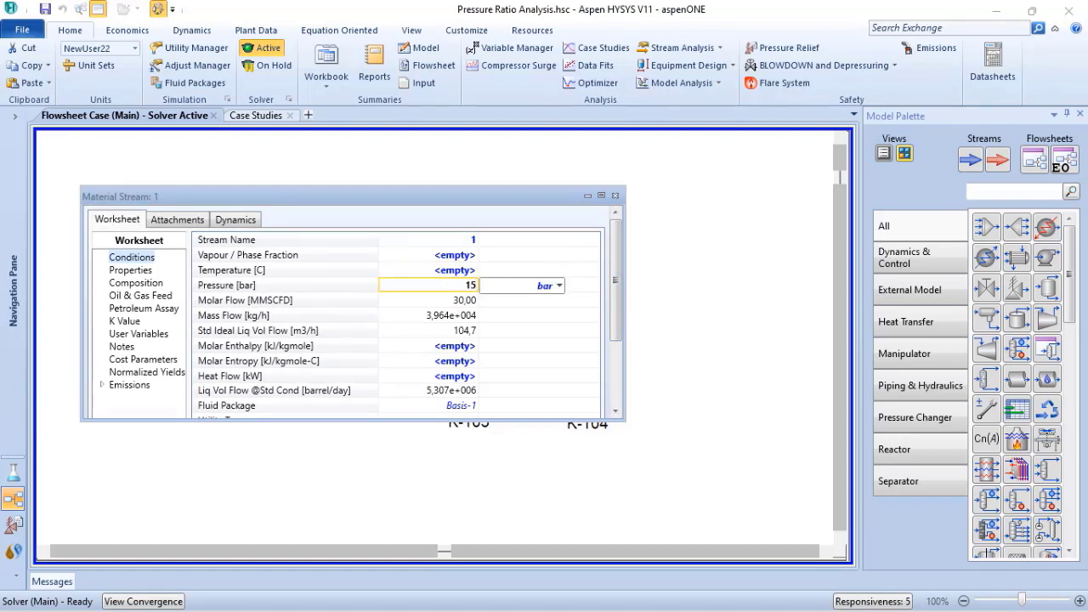
key("Return")
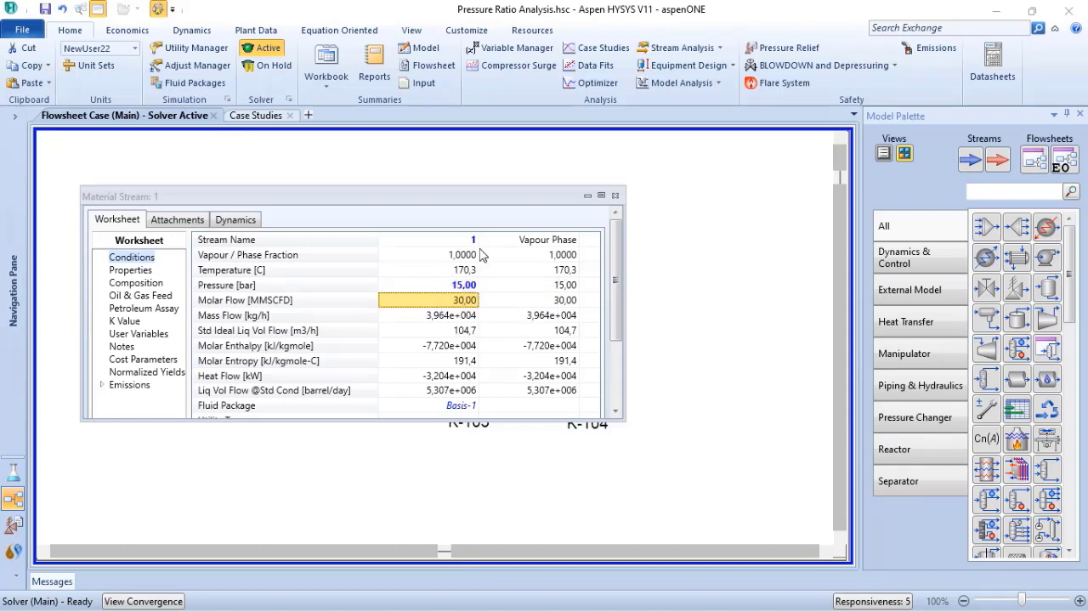
left_click(615, 198)
left_click(268, 489)
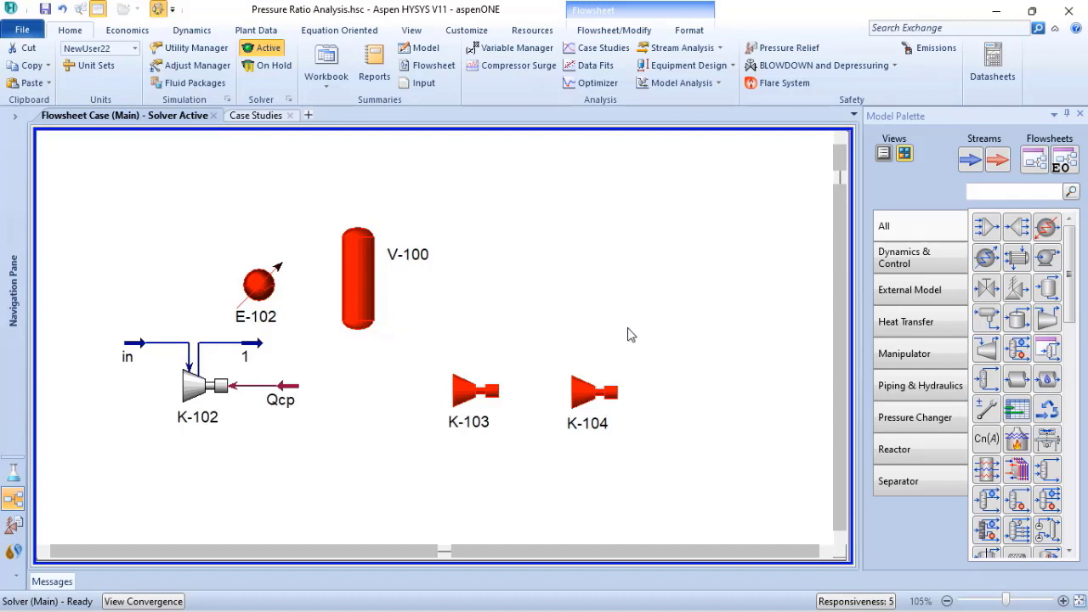
Delete separator V-100 and compressor K-104, confirming each removal
mouse_move(431, 270)
left_click(362, 279)
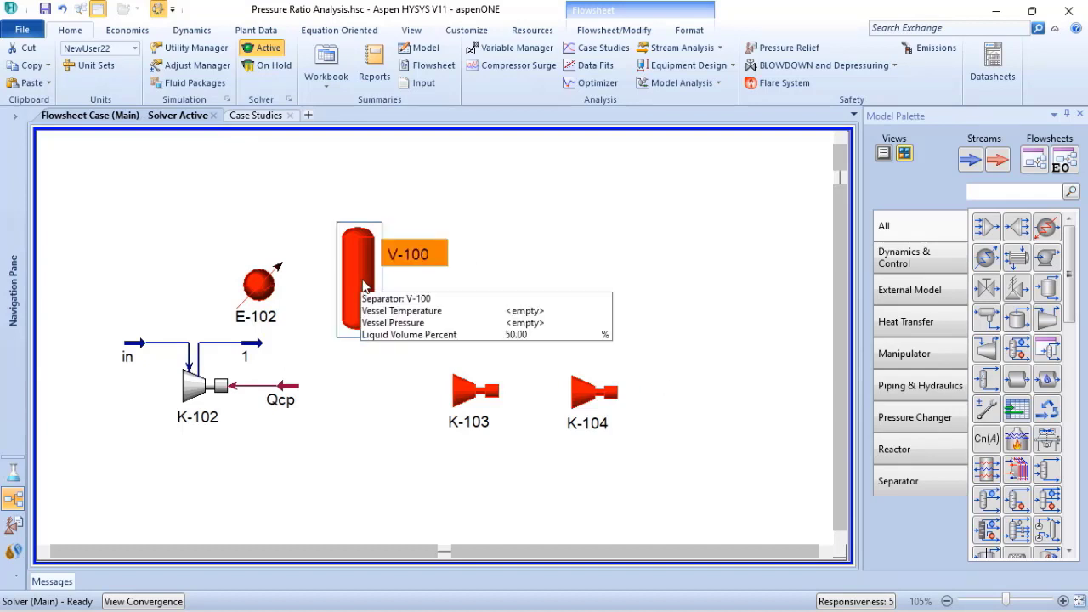
key("Delete")
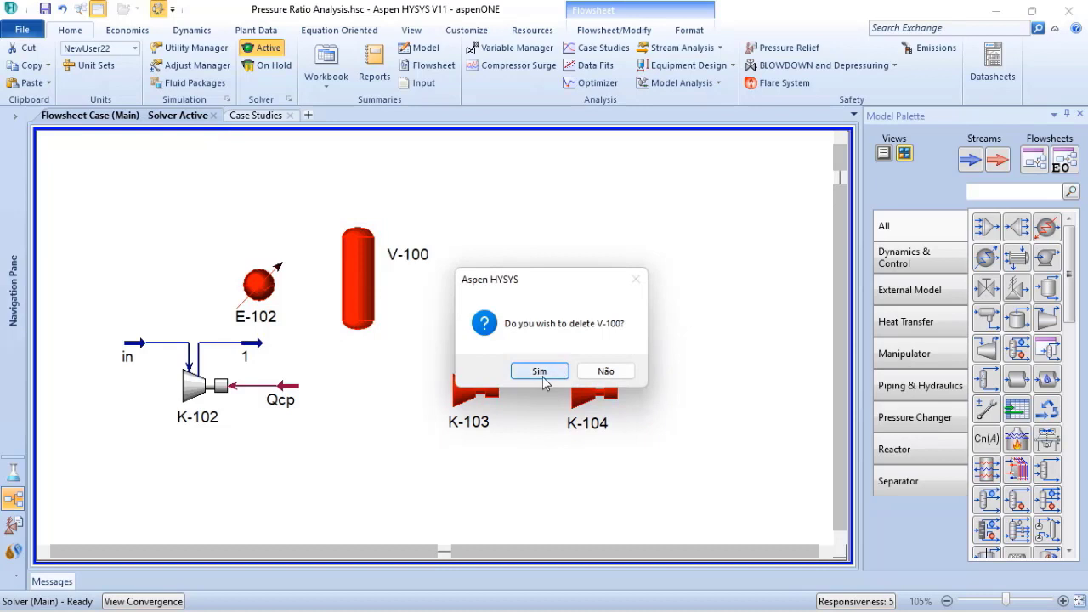
left_click(542, 374)
left_click(571, 395)
key("Delete")
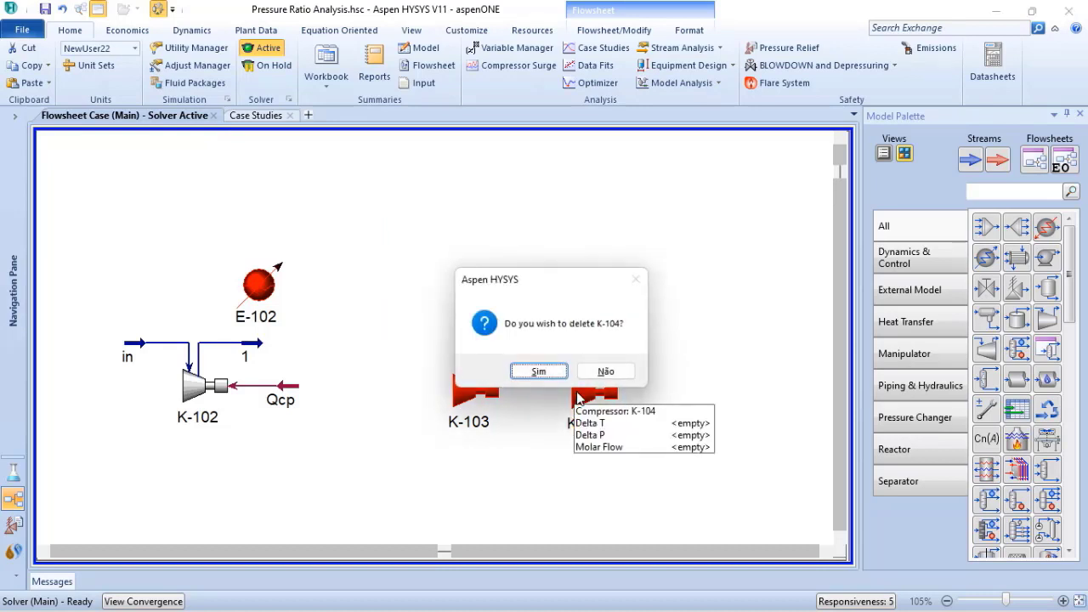
left_click(541, 371)
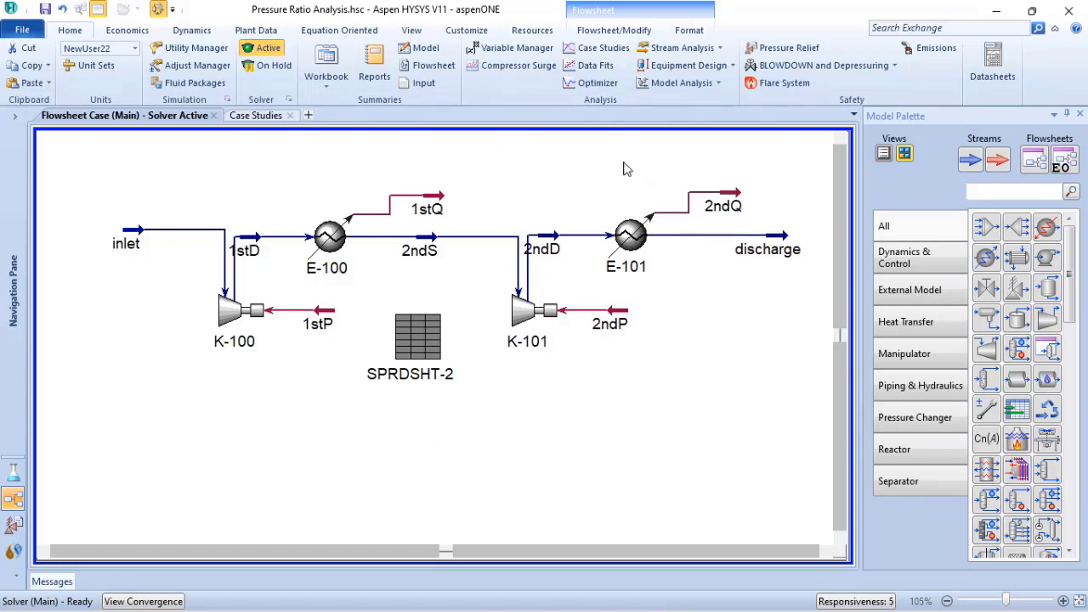
Inspect the results shown for cooler E-101 and the 2ndD and discharge streams
mouse_move(639, 244)
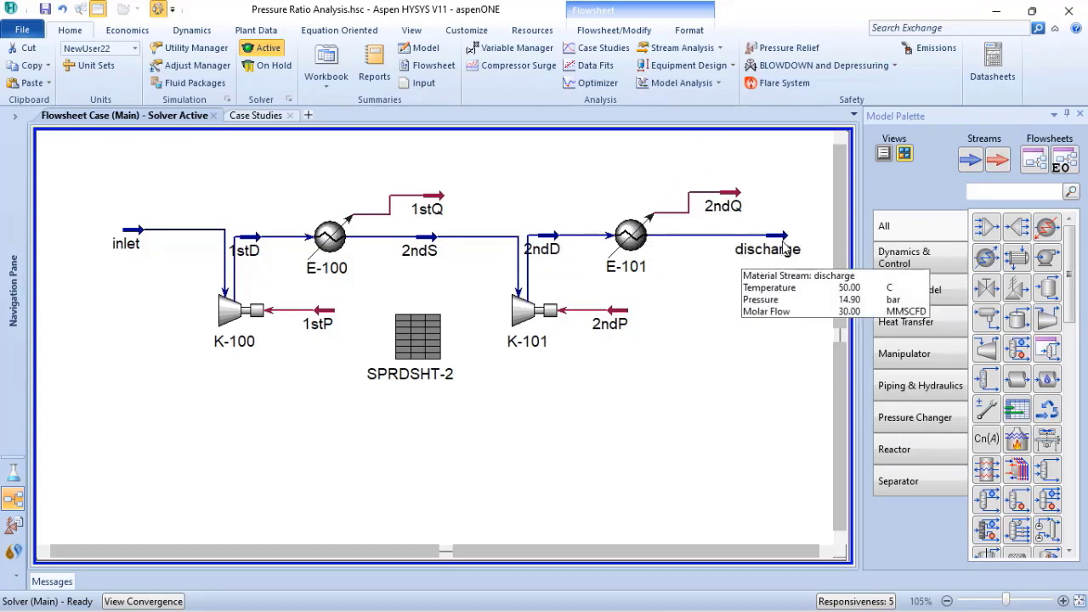
mouse_move(557, 246)
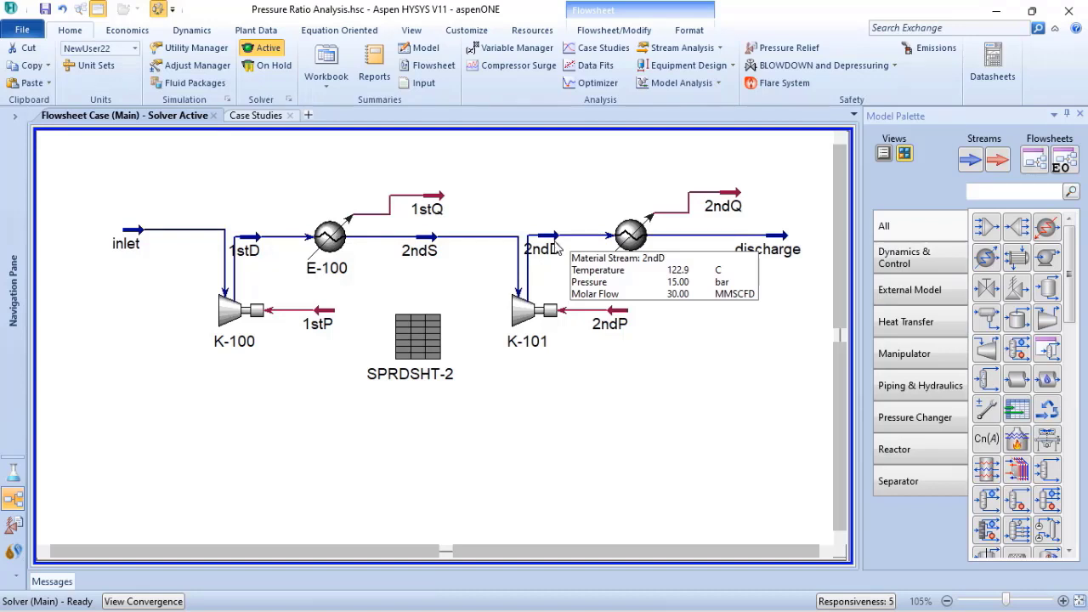
mouse_move(776, 245)
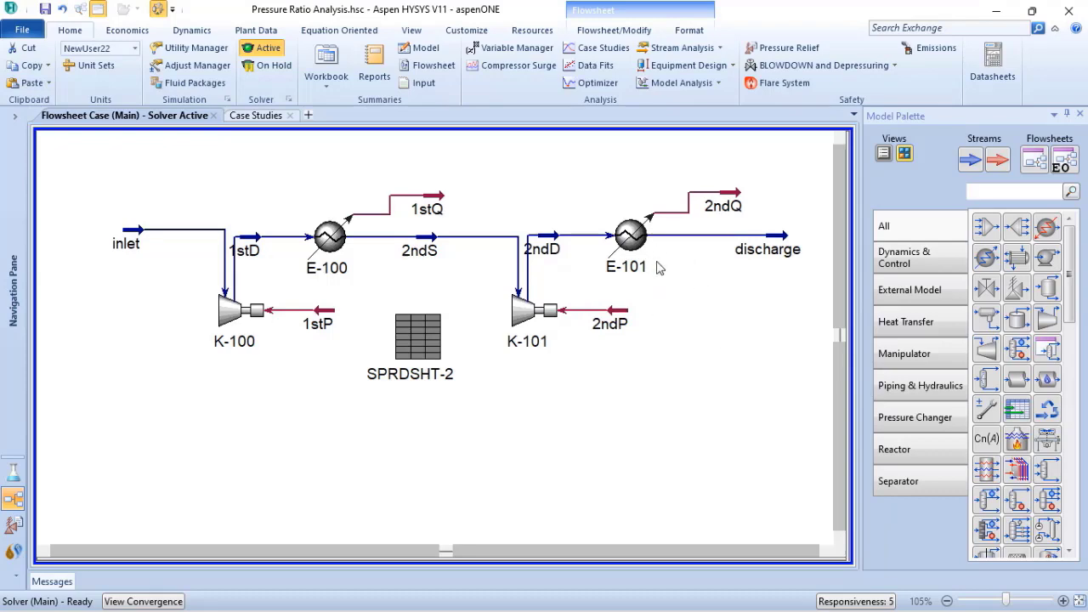
key("alt+Tab")
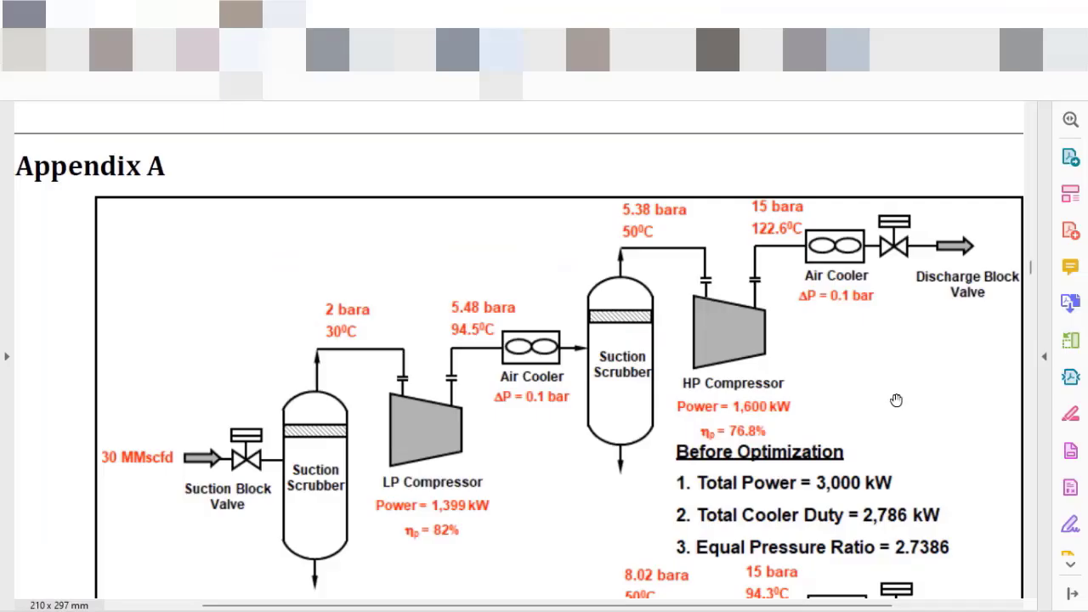